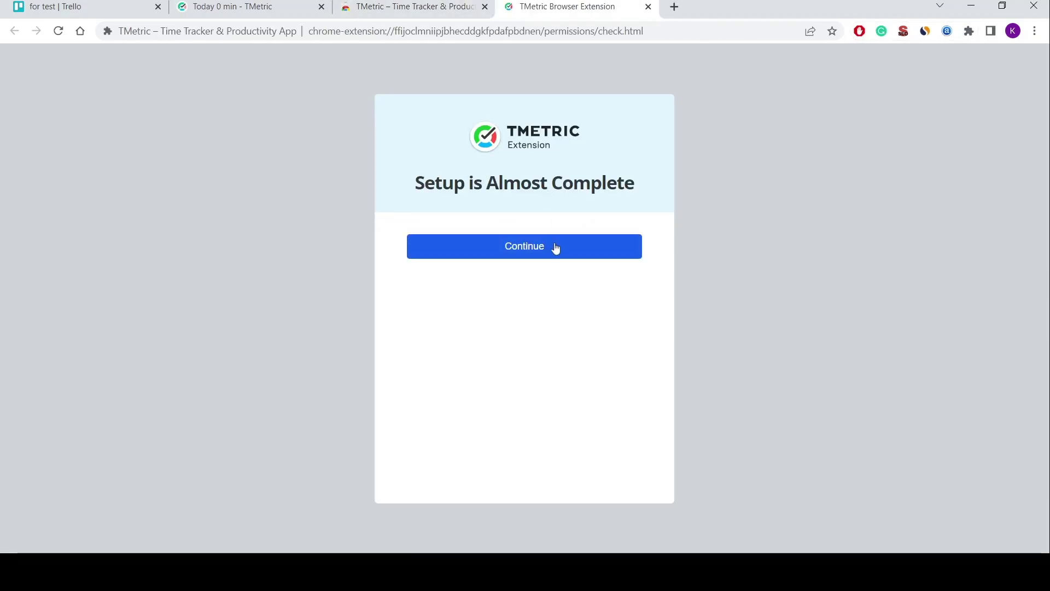
- Complete the TMetric extension setup with tracking enabled for every listed integration
click(555, 246)
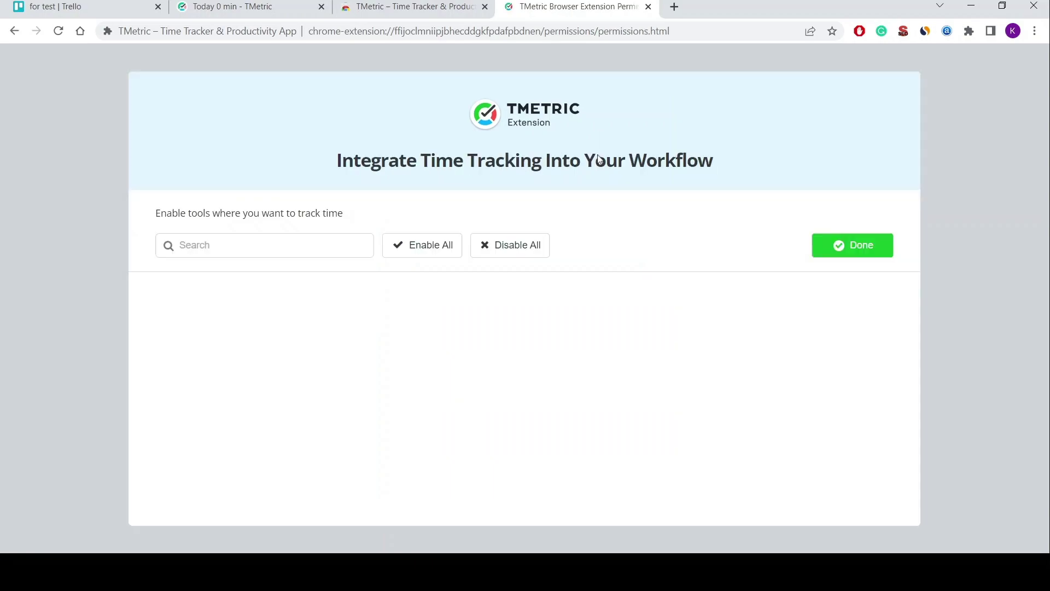
click(438, 248)
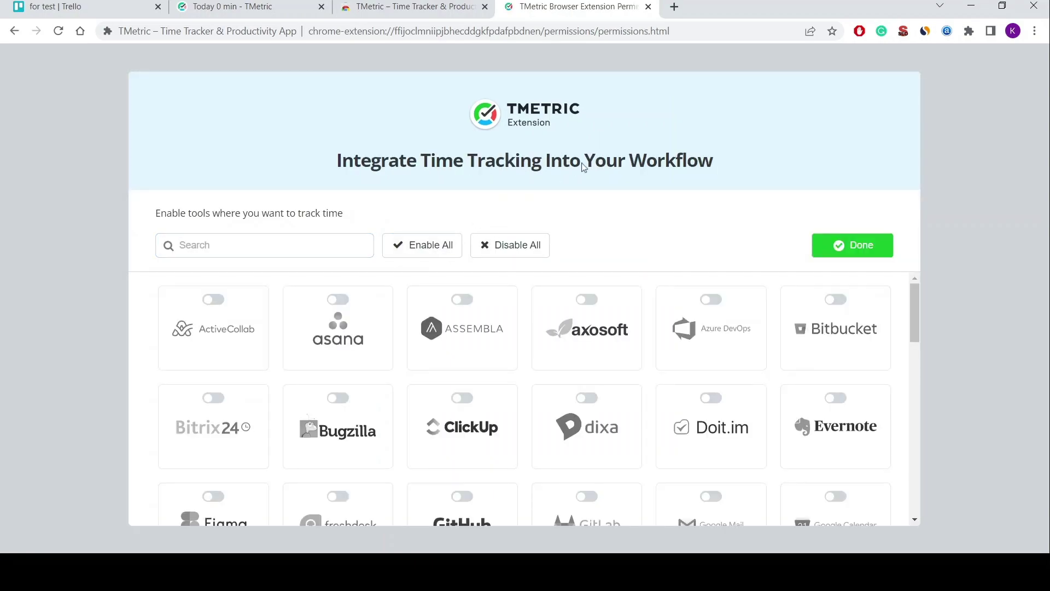
click(851, 246)
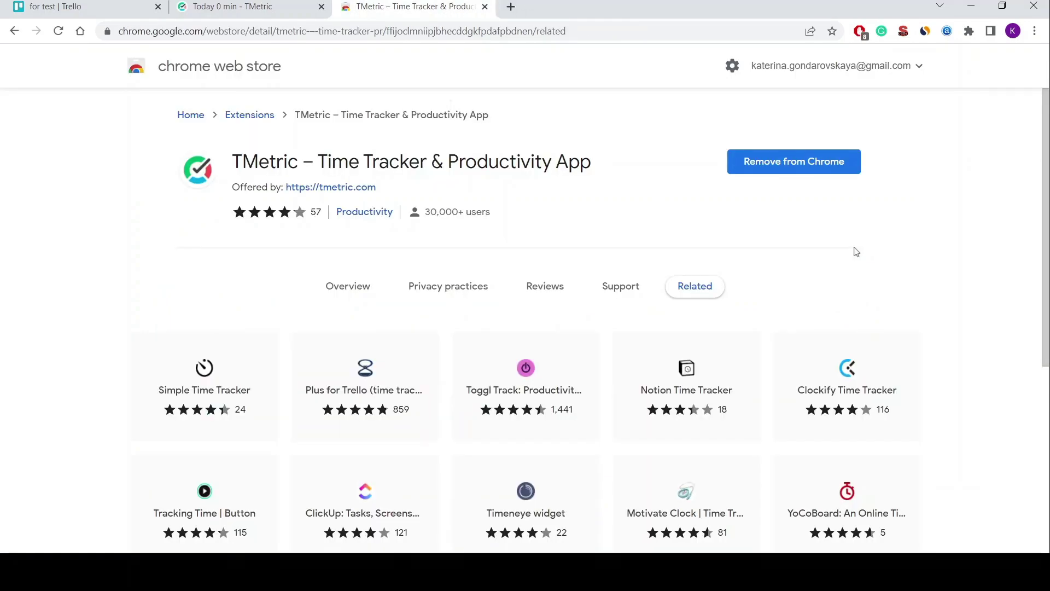
- Start a TMetric timer on the 'Vulnerability checks' card in the 'for test' board, then close the card
click(112, 8)
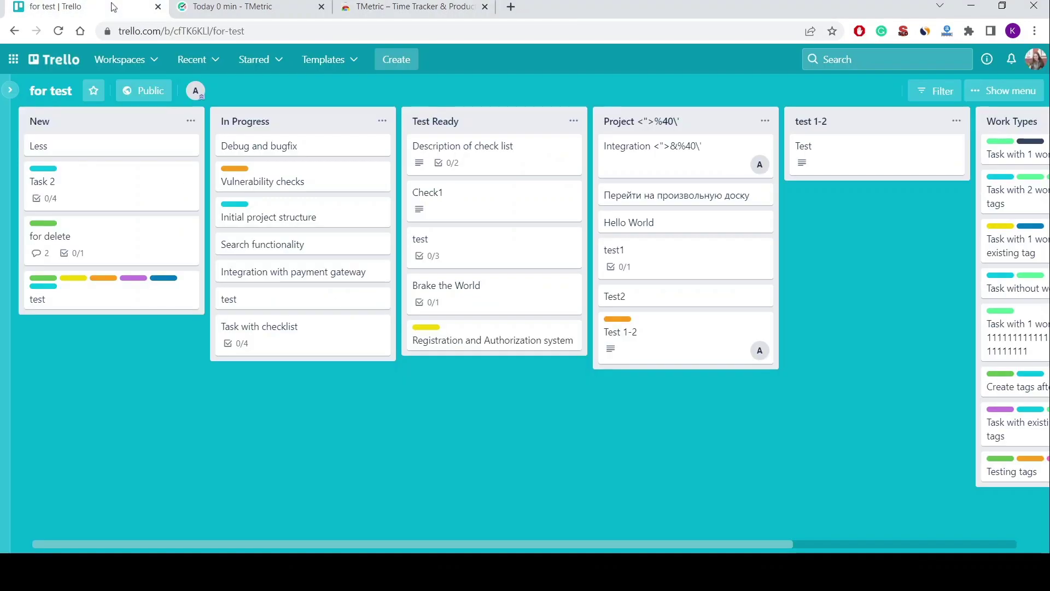
click(319, 181)
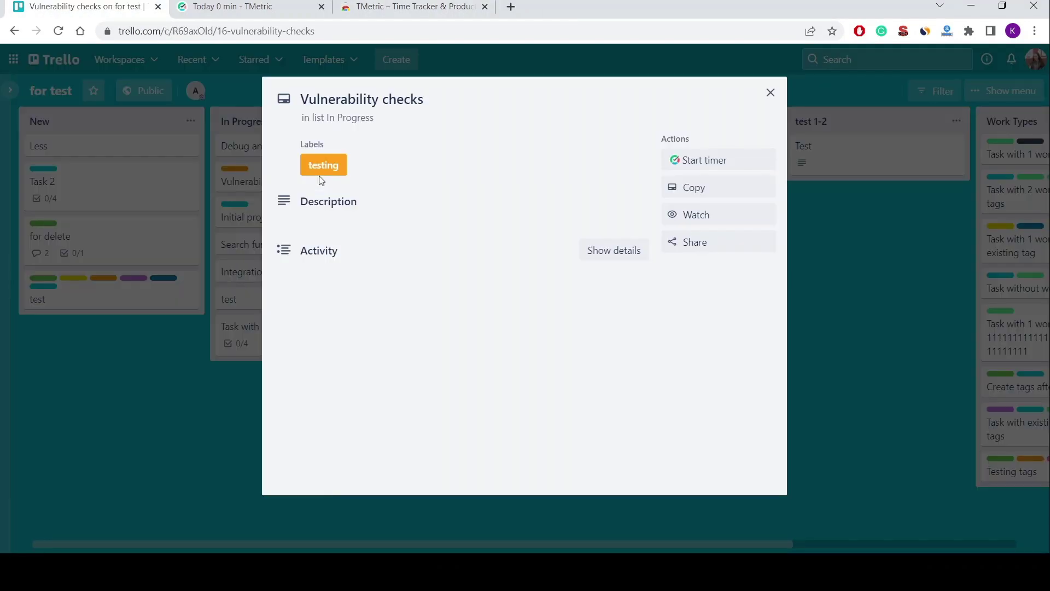
click(702, 162)
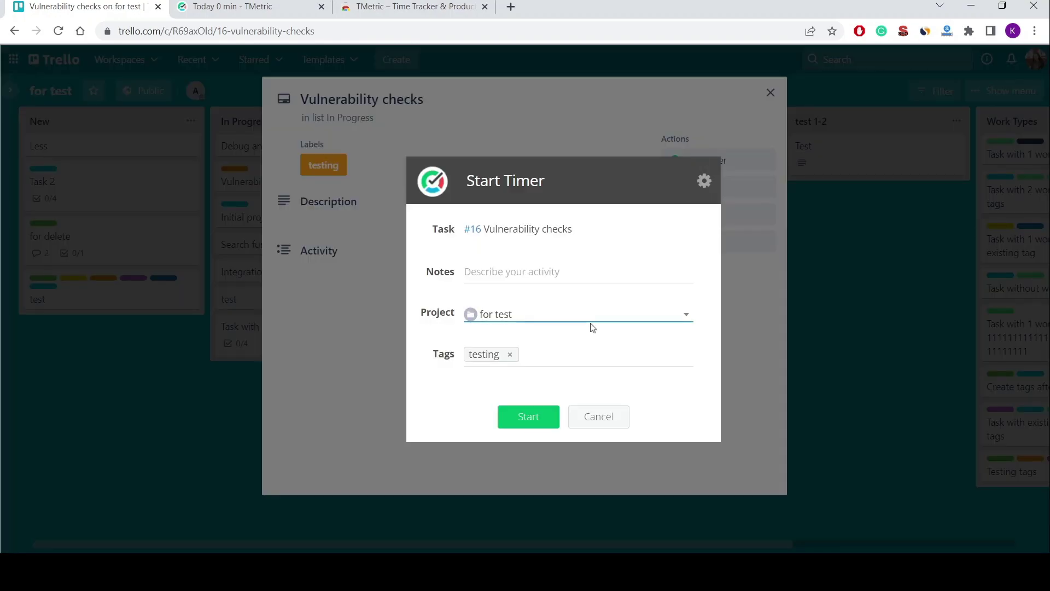
click(531, 416)
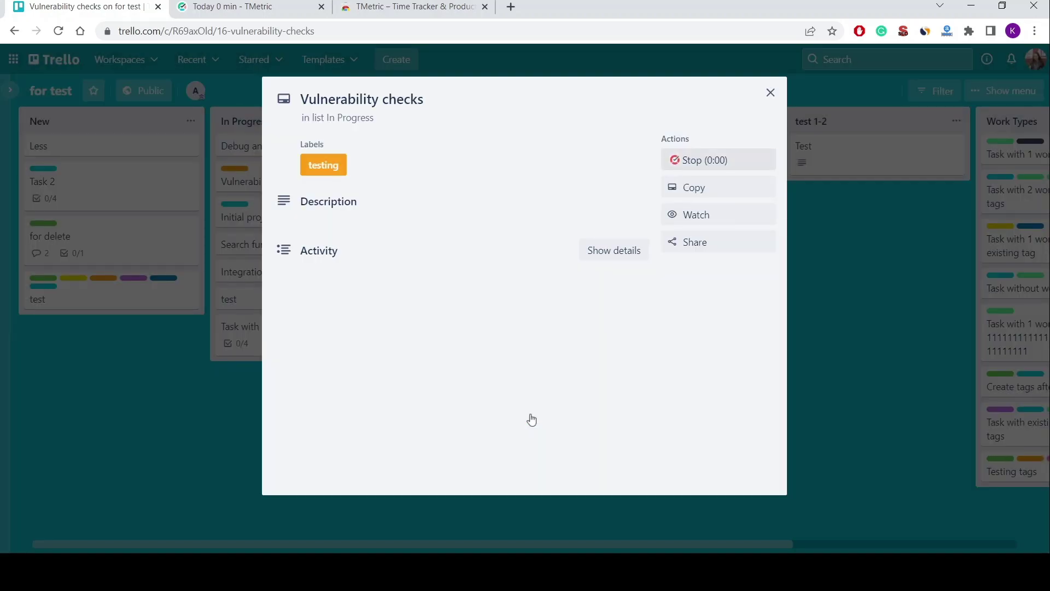
click(772, 93)
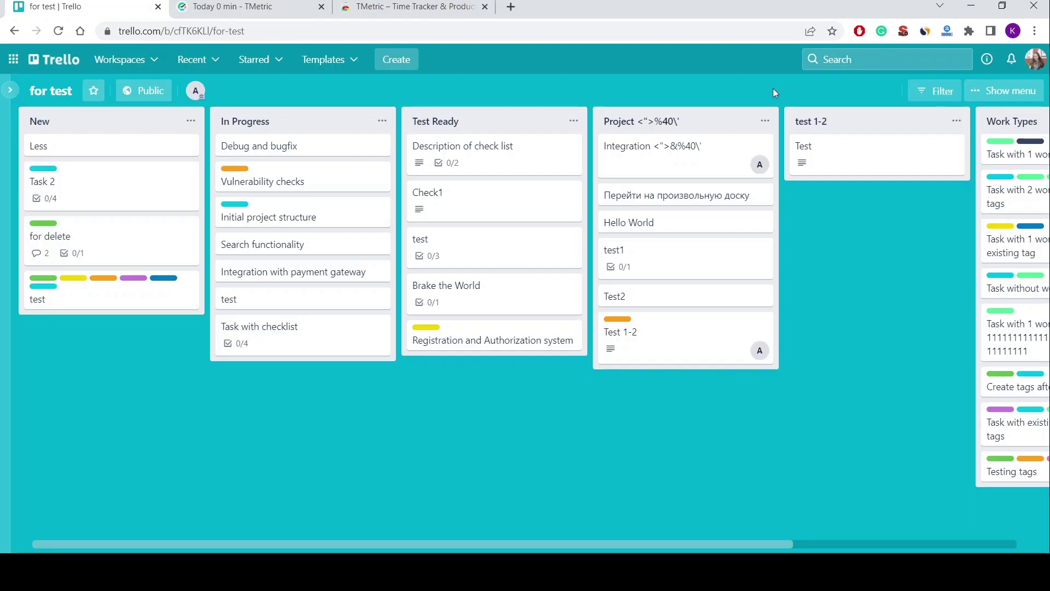
- Change the Vulnerability checks entry's start time to 12:34 and save it
click(269, 7)
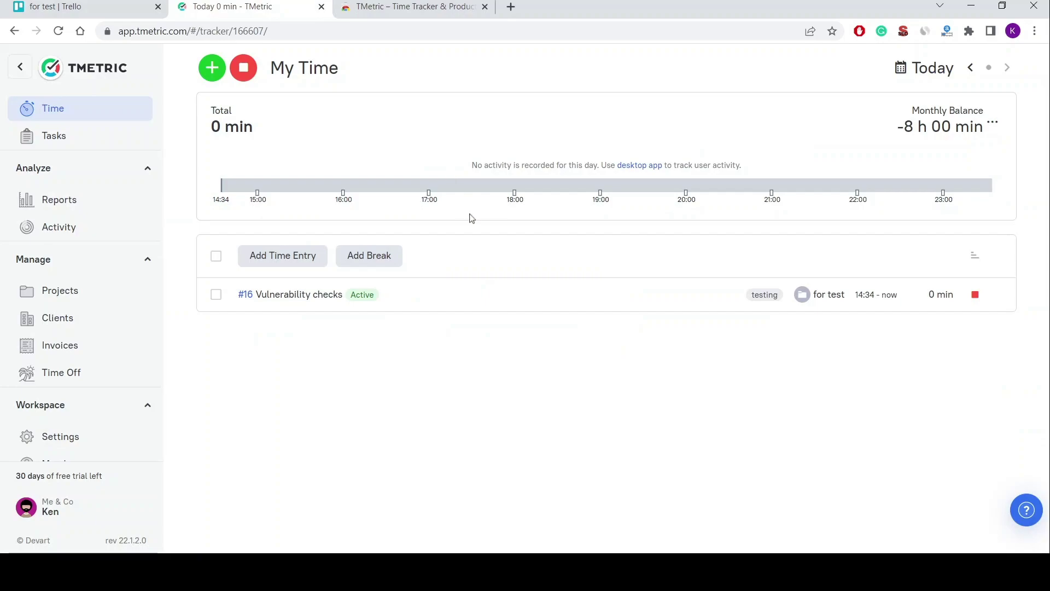
click(523, 294)
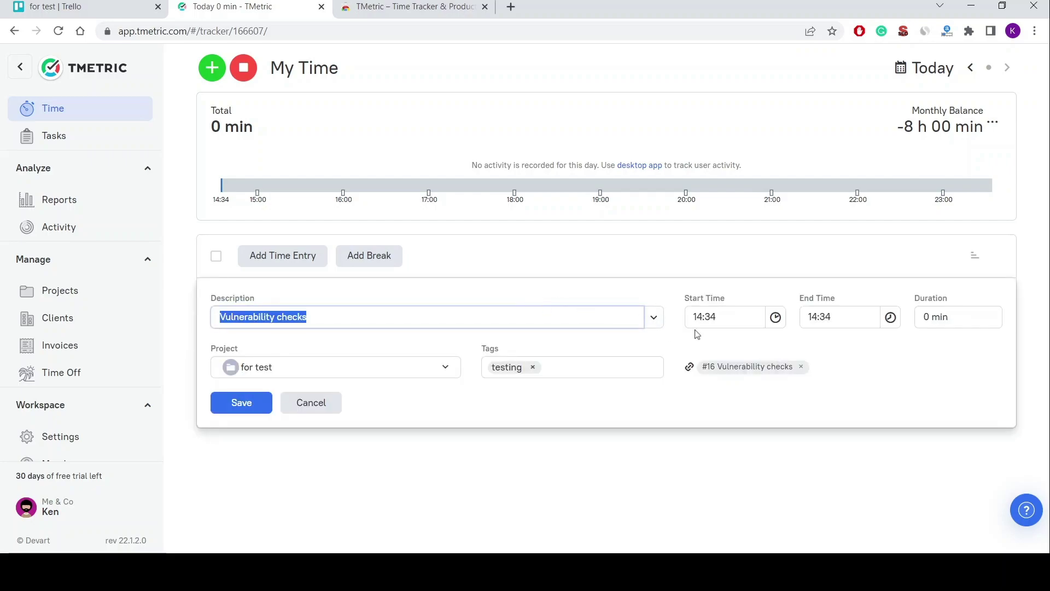
click(776, 317)
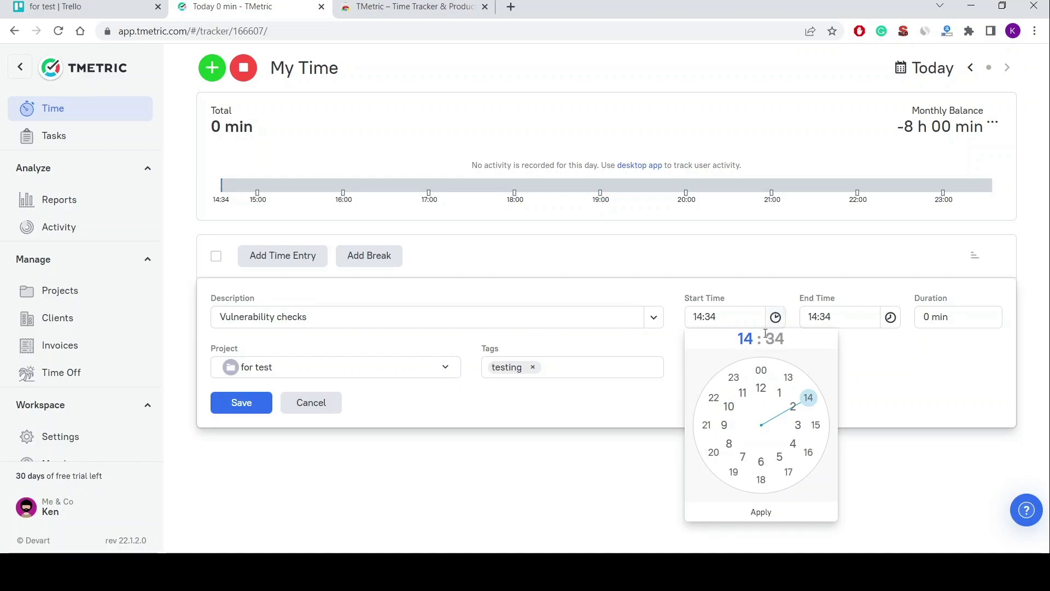
click(762, 389)
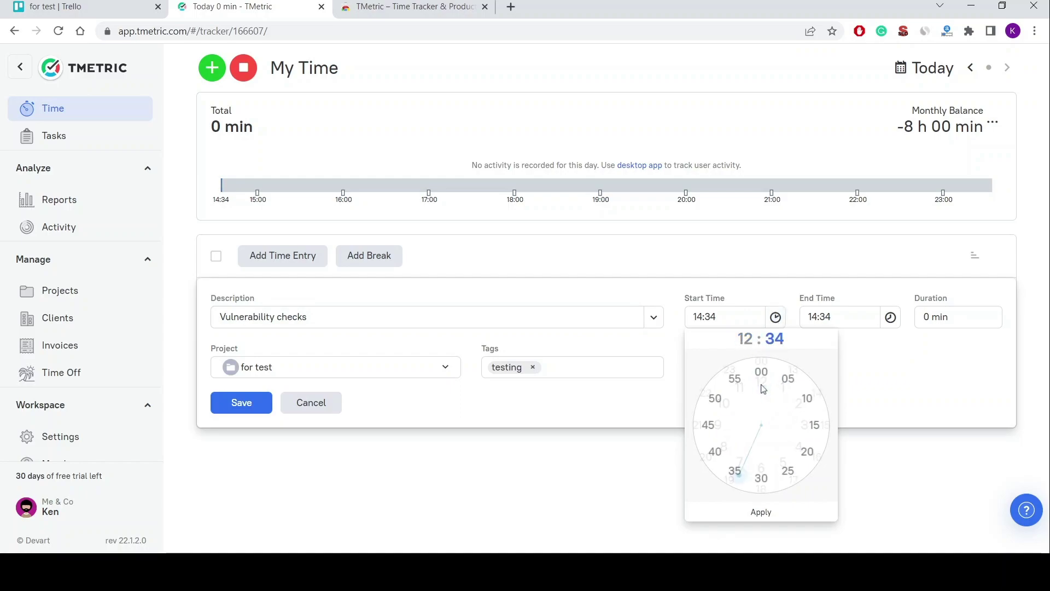
click(777, 509)
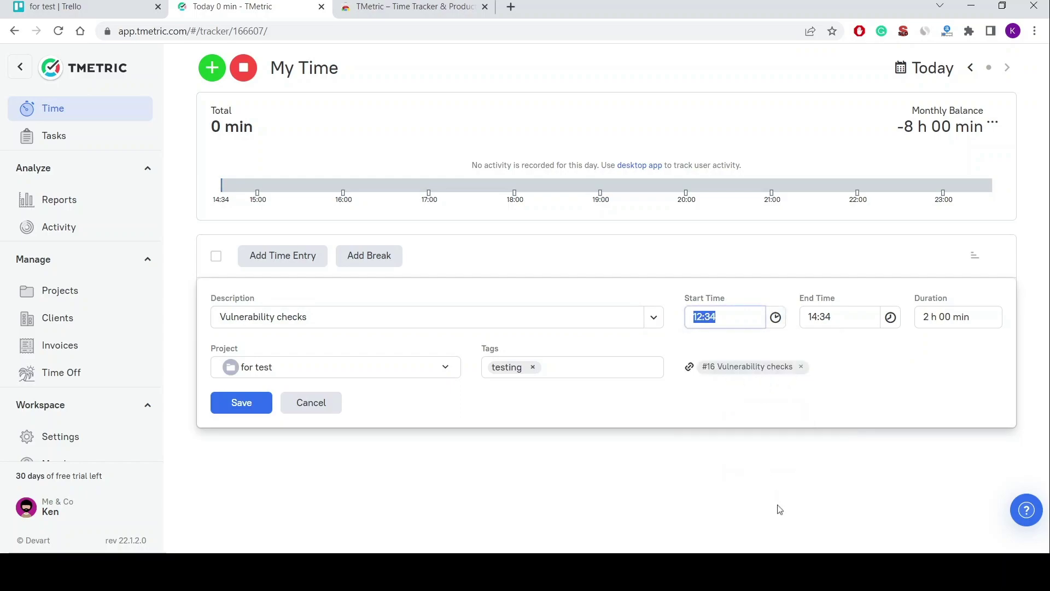
click(241, 403)
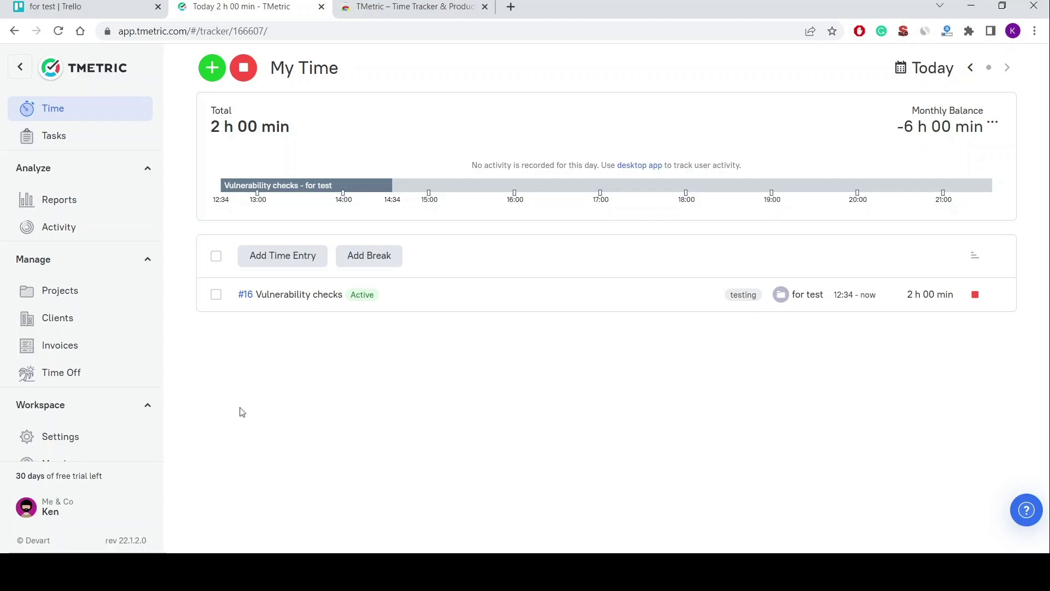
- Start a TMetric timer on the 'Initial project structure' Trello card
click(115, 8)
click(318, 219)
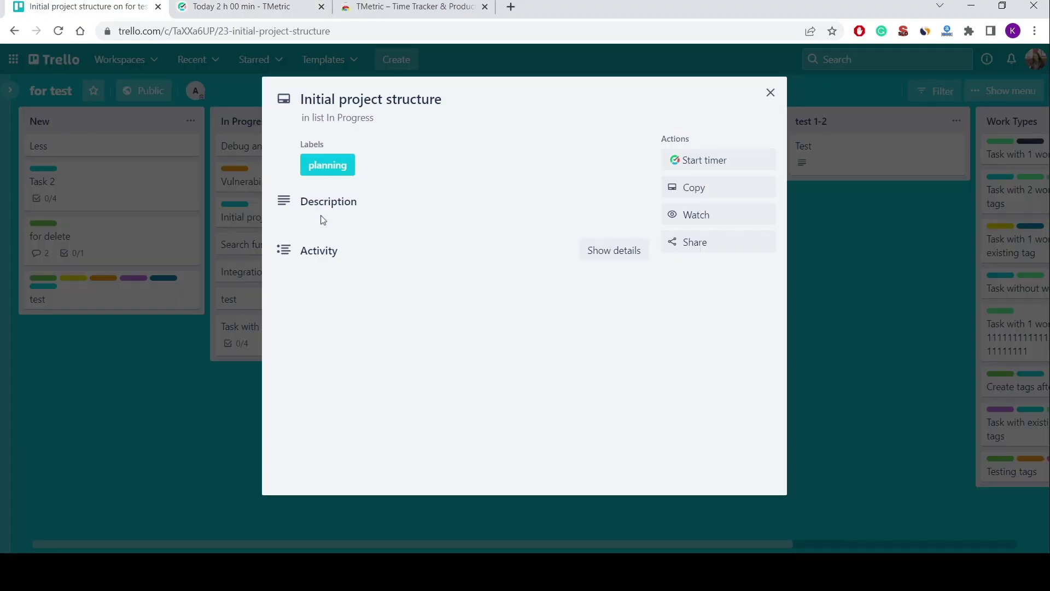
click(692, 167)
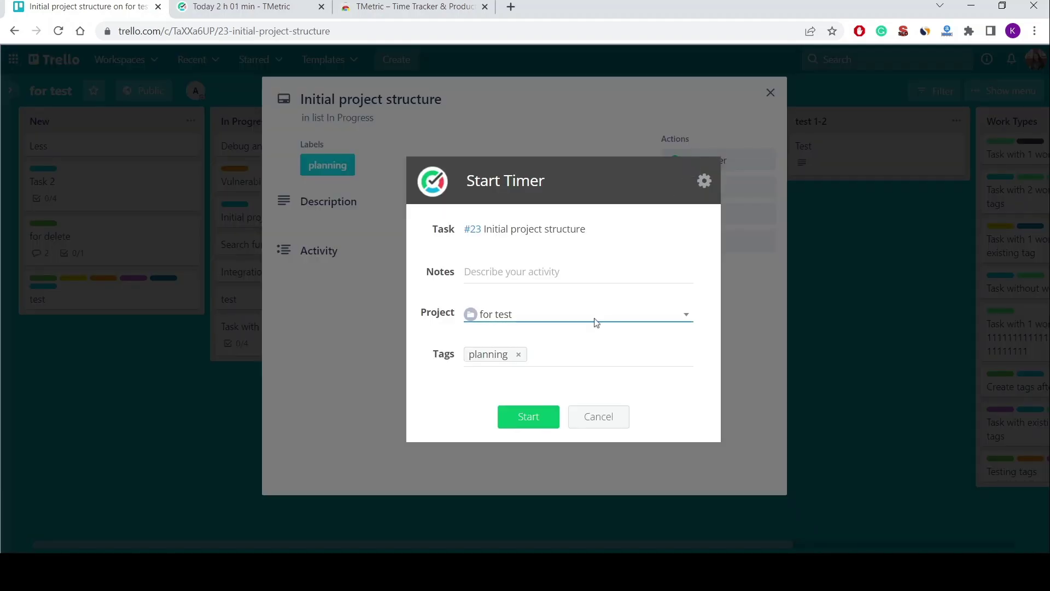
click(528, 420)
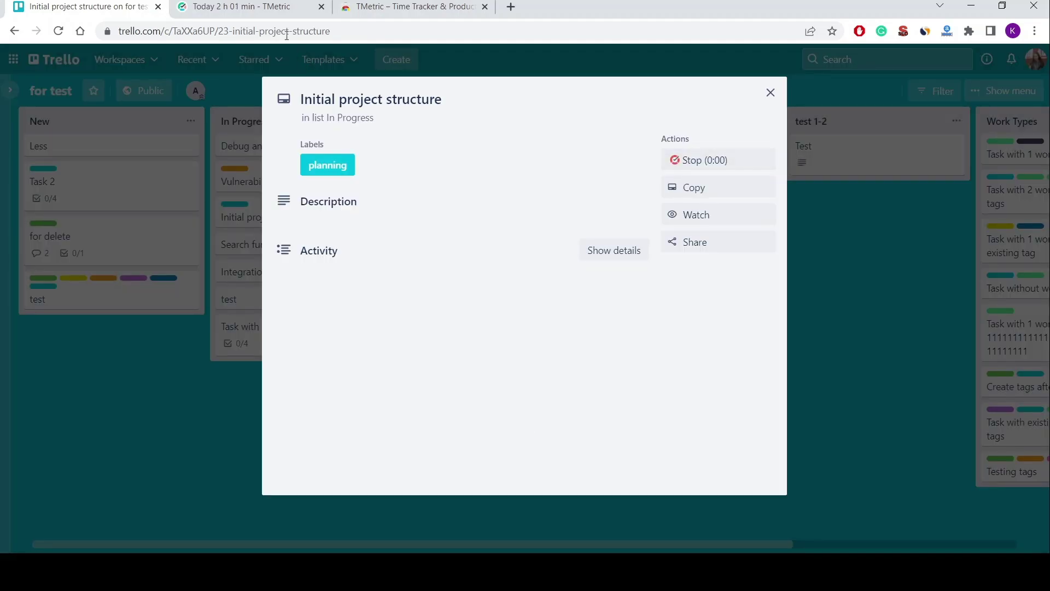
click(267, 7)
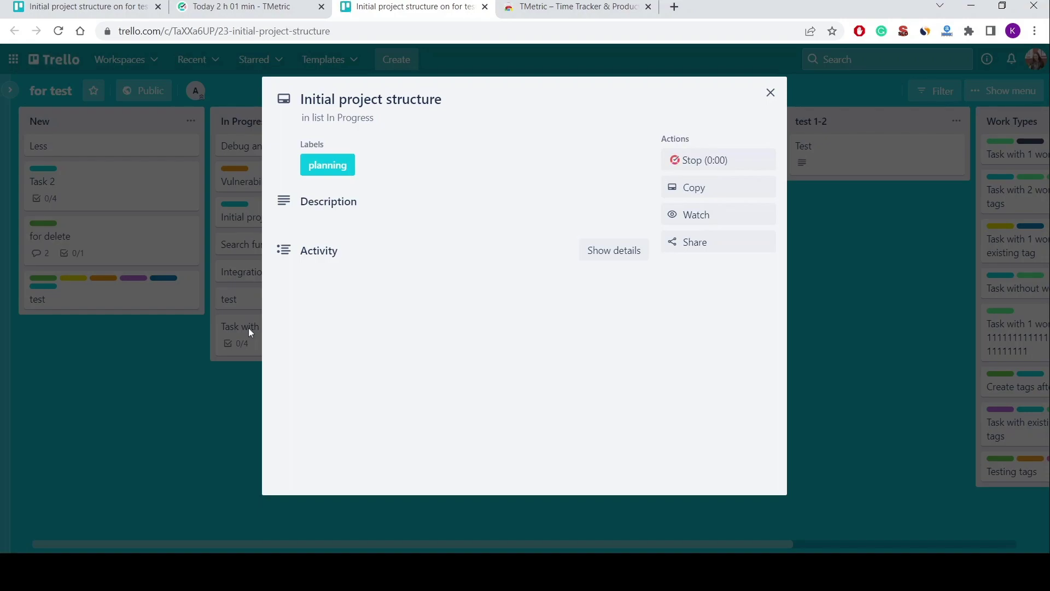
- Stop the Initial project structure timer and show the Tasks Summary report's export options, with Vulnerability checks expanded
click(267, 15)
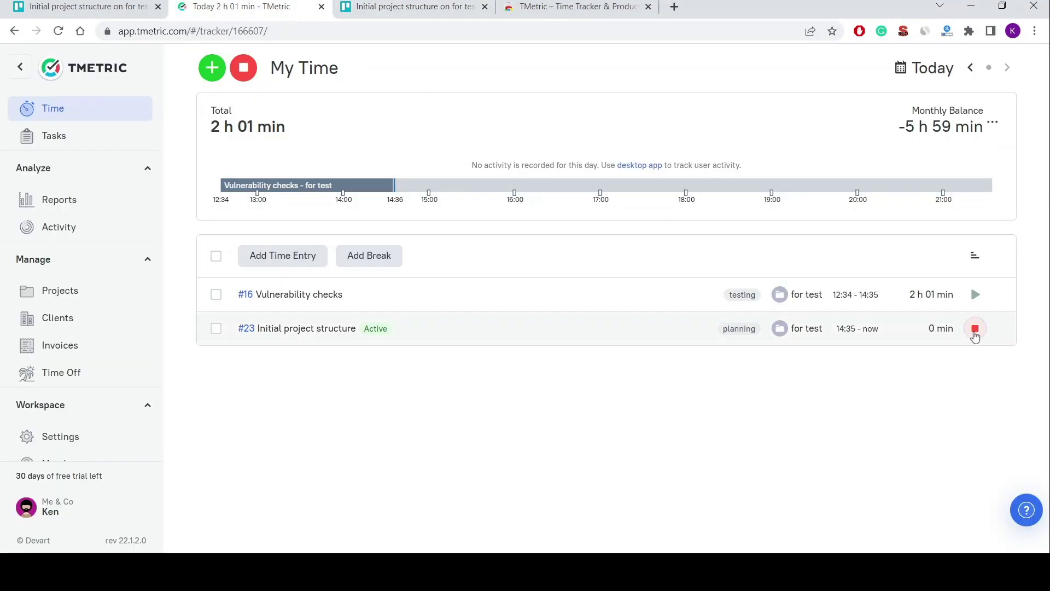
click(975, 328)
click(134, 202)
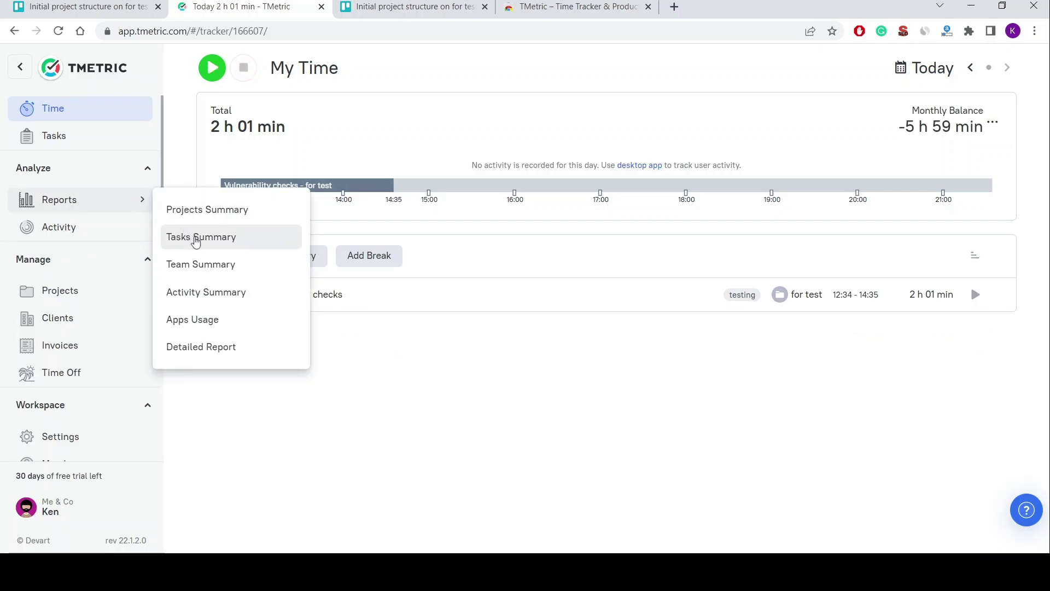
click(195, 238)
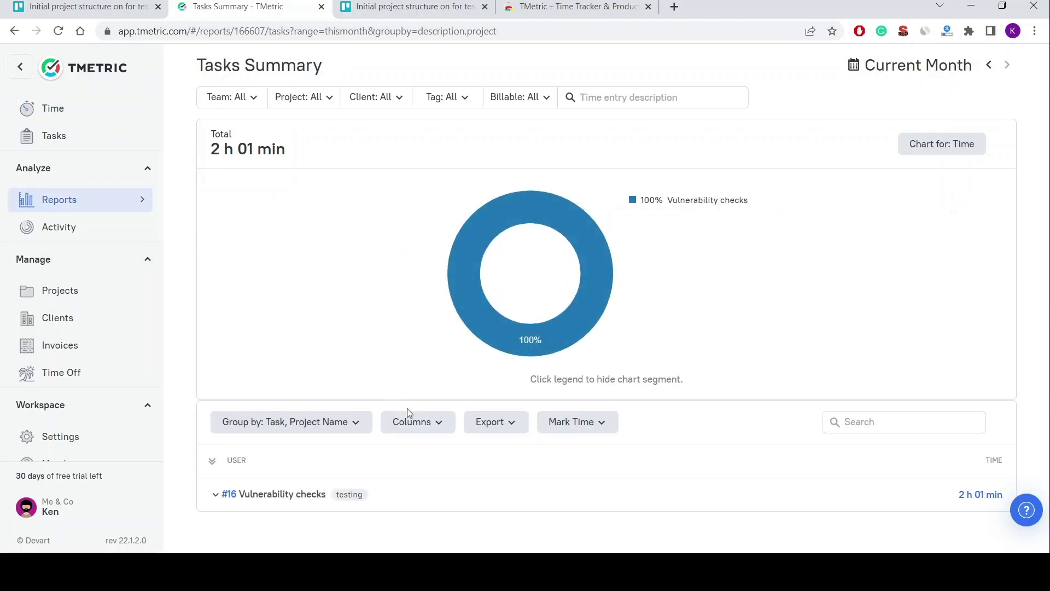
click(435, 494)
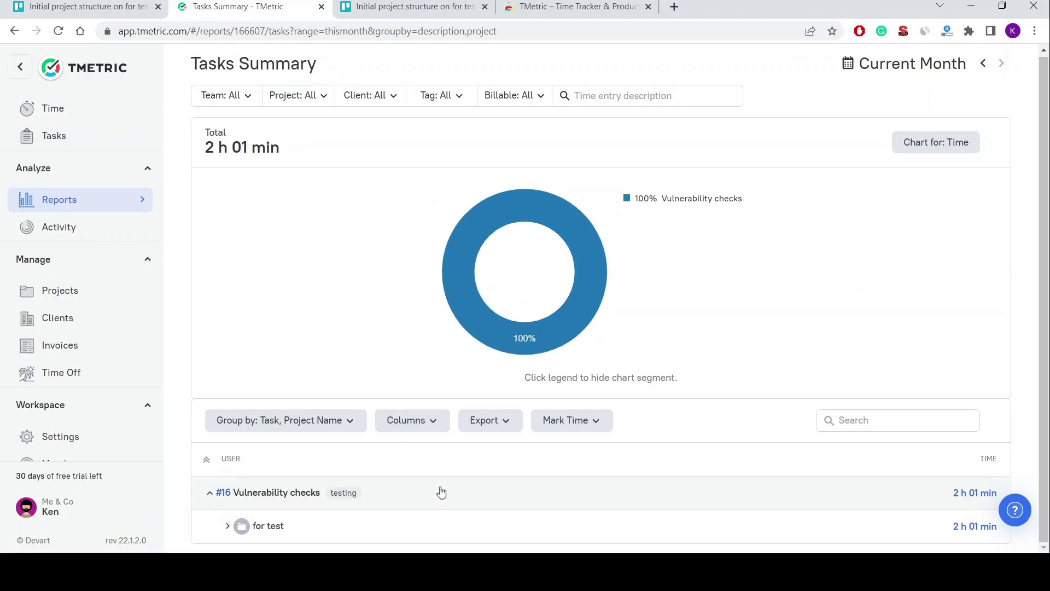
click(504, 426)
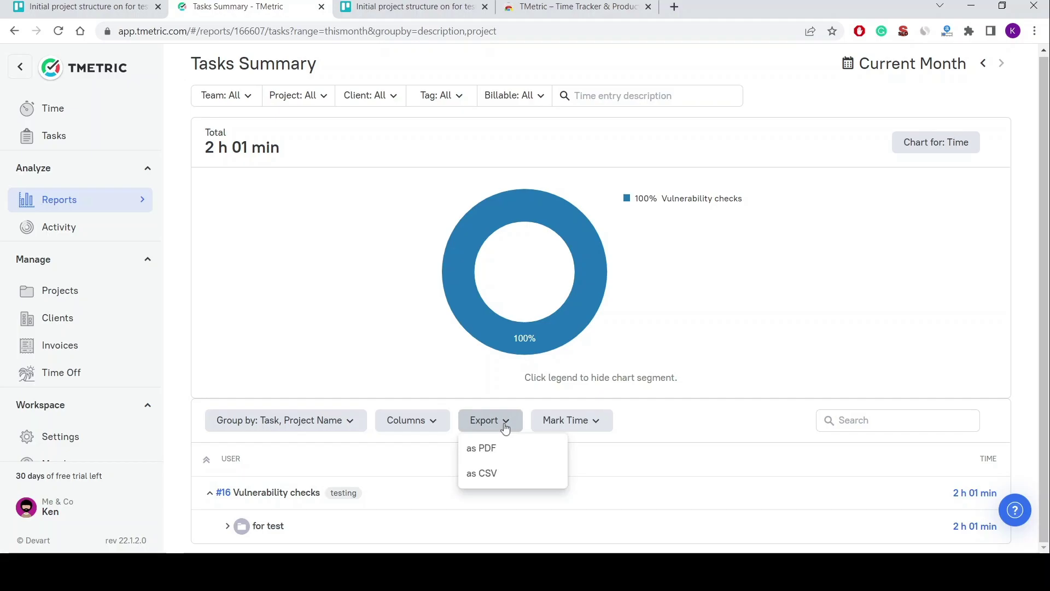